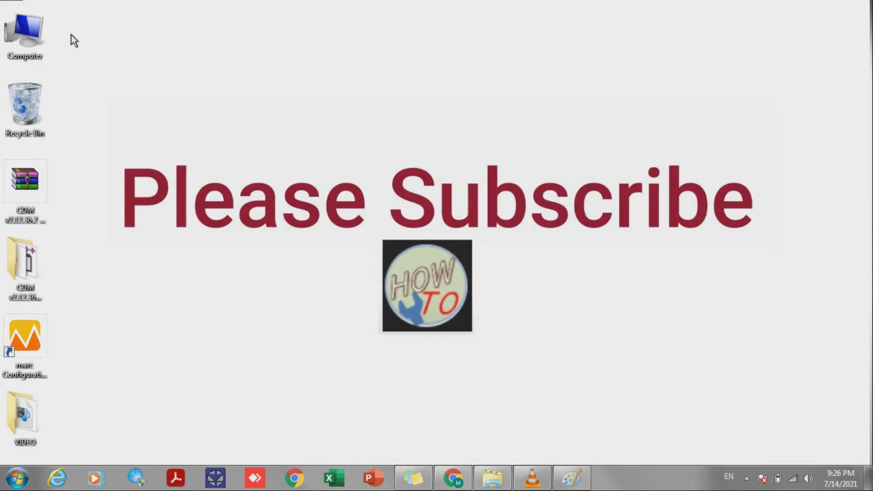
Step: Open Device Manager via Computer > Manage to check USB Serial Port (COM3), then minimize it
click(42, 33)
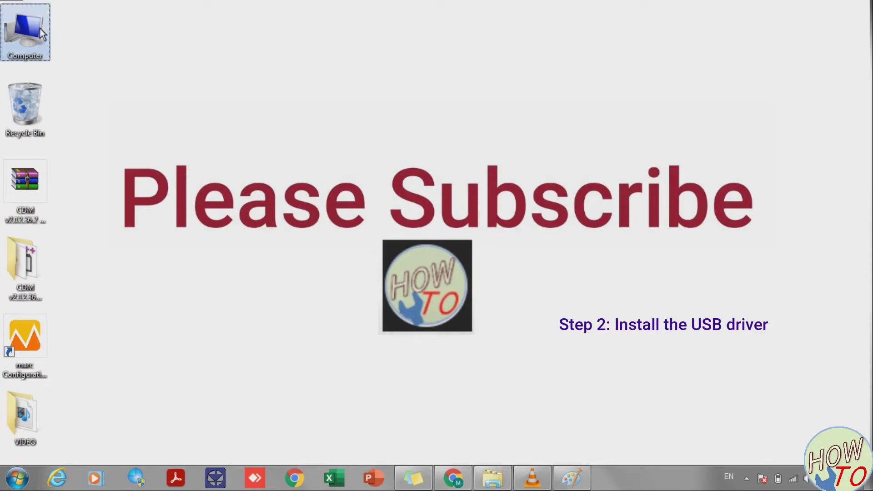
right_click(40, 28)
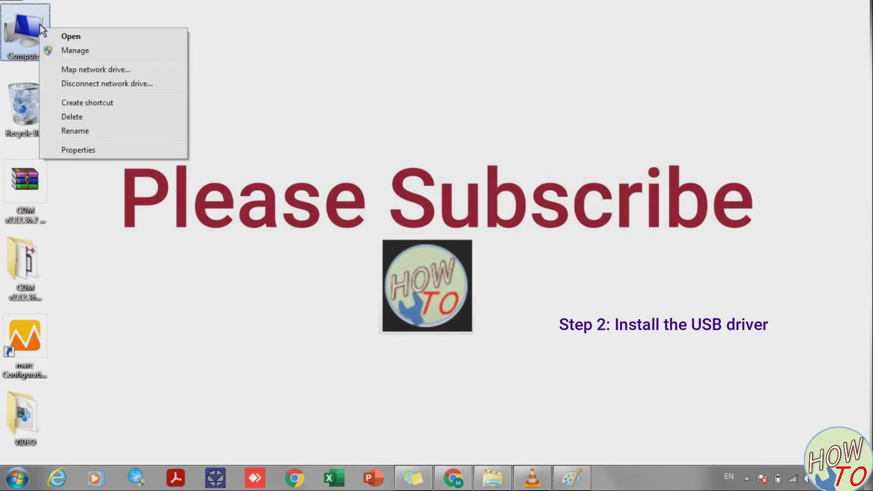
click(89, 51)
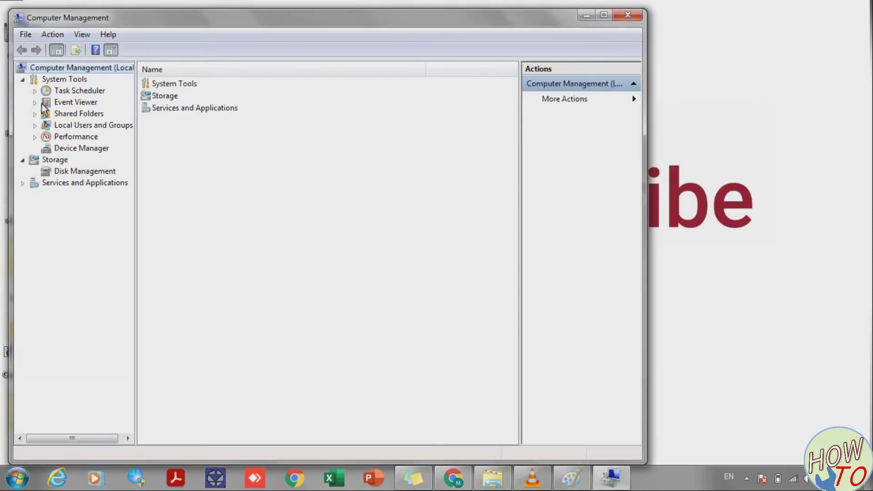
click(85, 150)
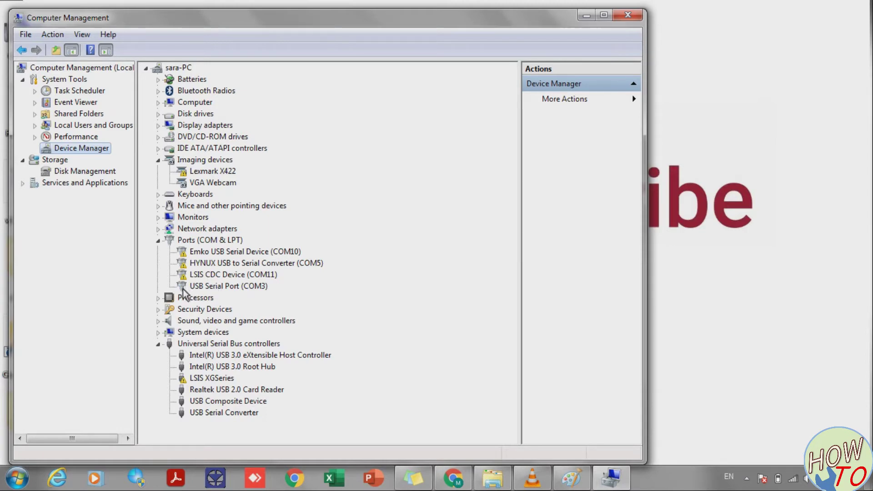
click(586, 17)
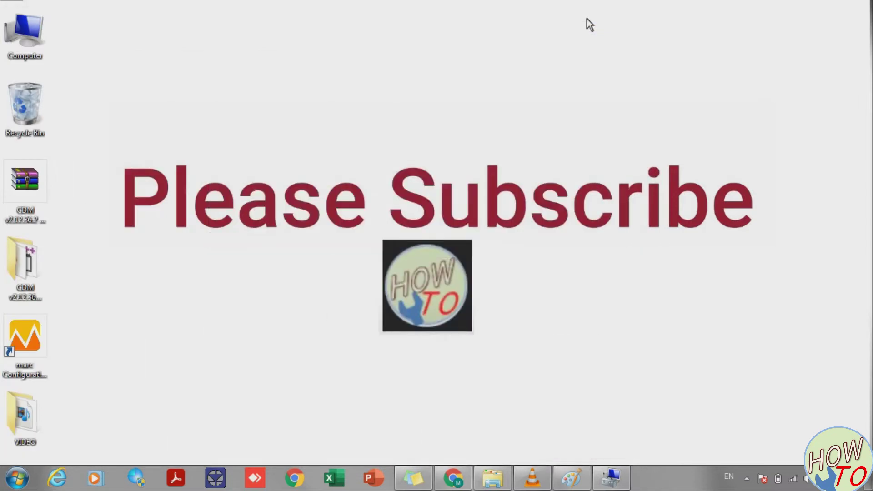
Step: Bring back Chrome and view the FTDI VCP Drivers page listing Windows driver 2.12.36.2
click(452, 487)
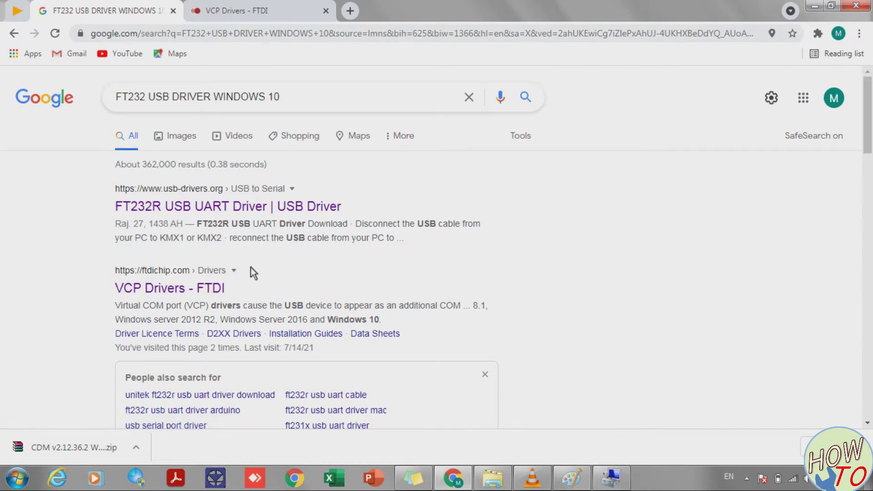
click(261, 13)
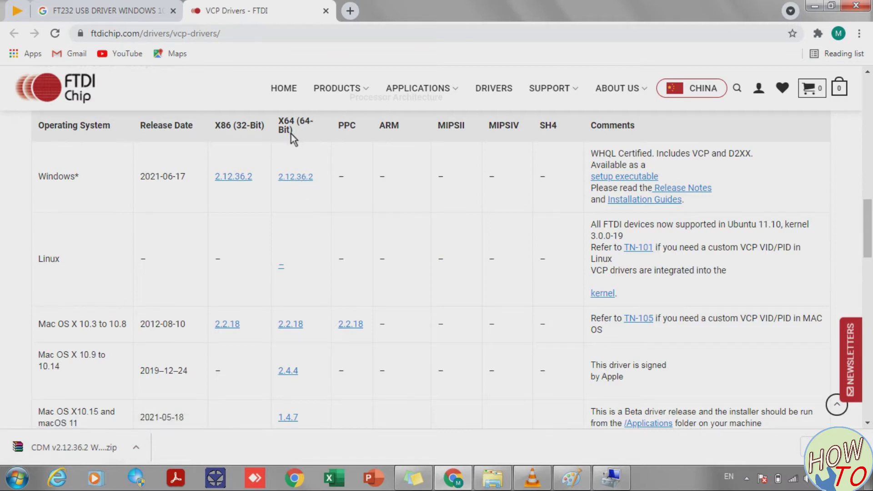
Step: Return to Device Manager and show the Driver tab of USB Serial Port (COM3) properties
click(817, 6)
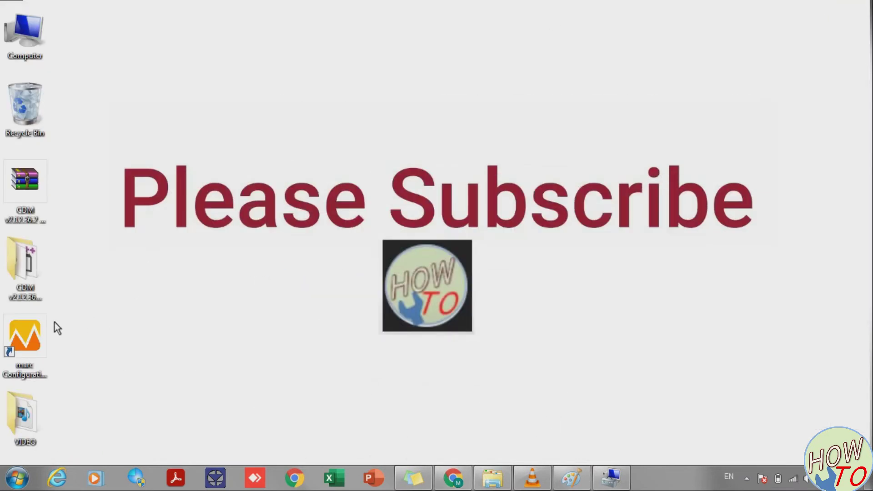
click(14, 272)
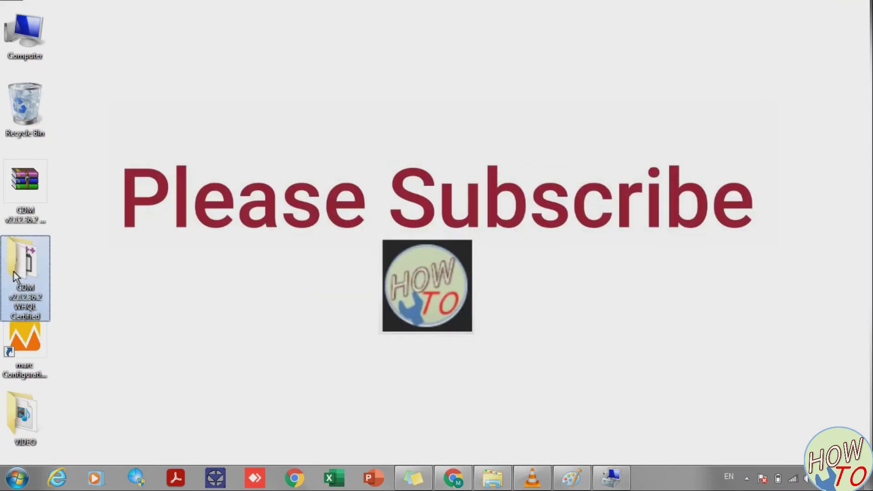
click(101, 312)
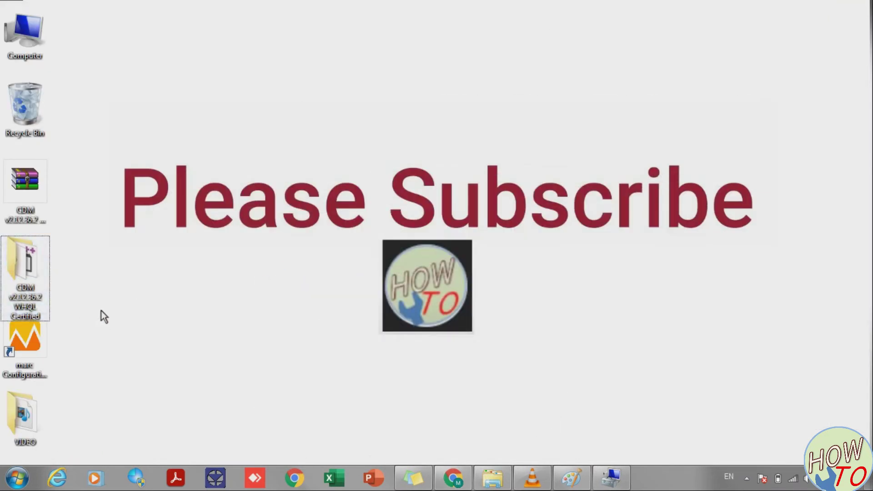
click(611, 477)
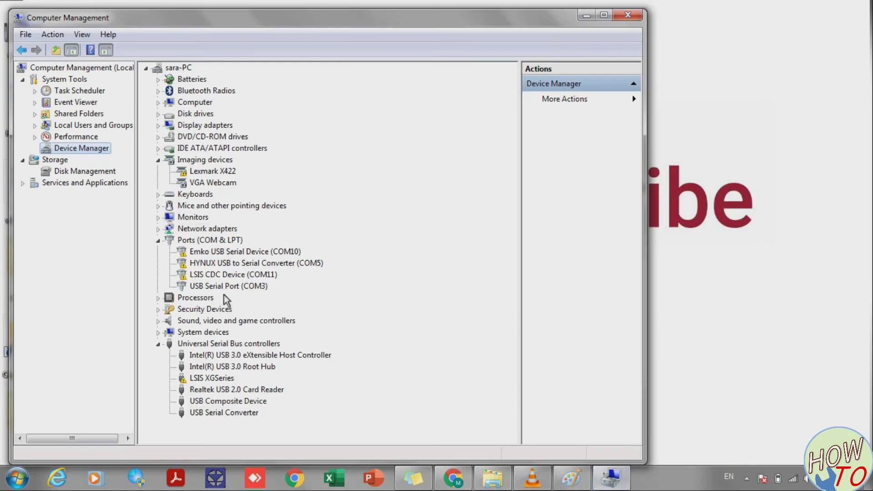
click(234, 287)
right_click(234, 287)
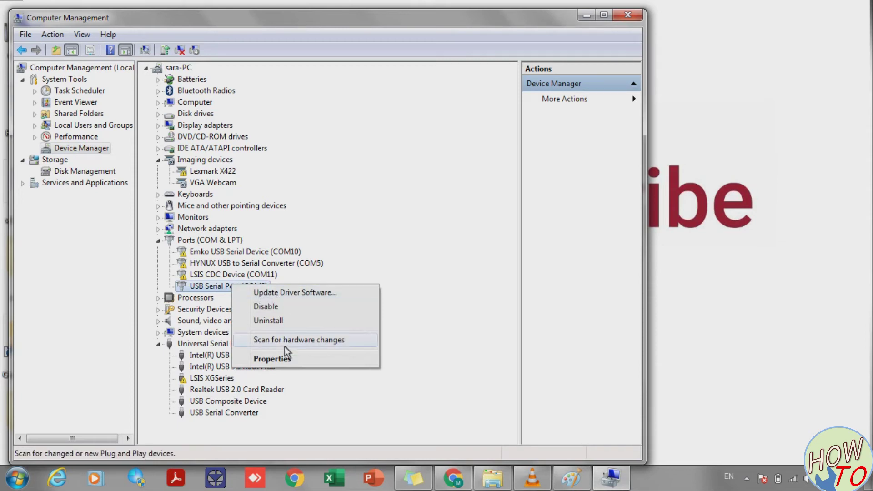
click(285, 359)
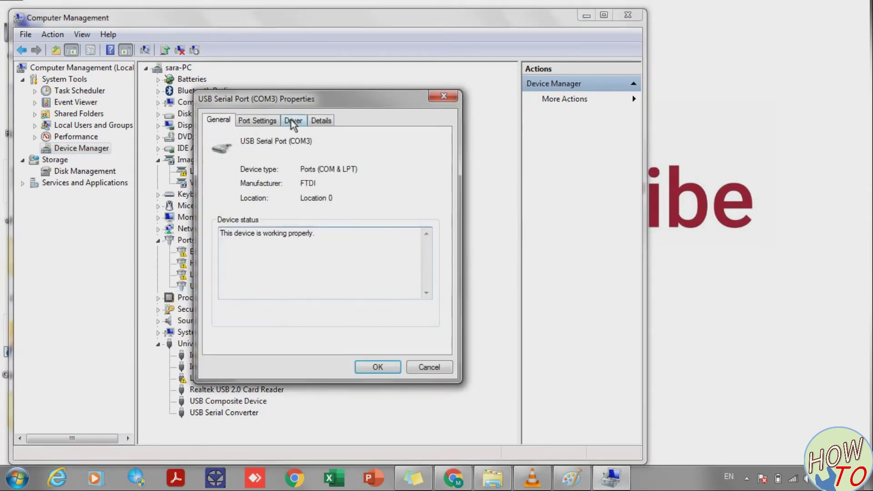
click(291, 121)
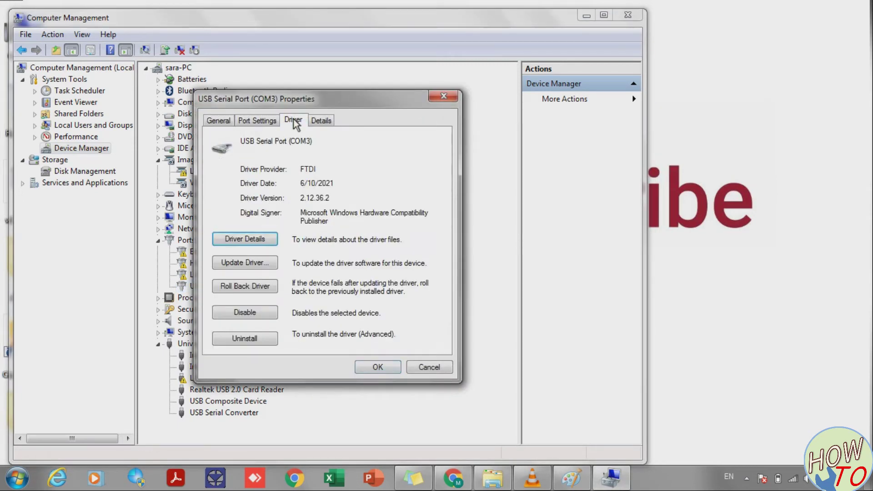
Step: Update the COM3 driver from the CDM v2.12.36.2 WHQL Certified folder, confirming it's already installed
click(253, 263)
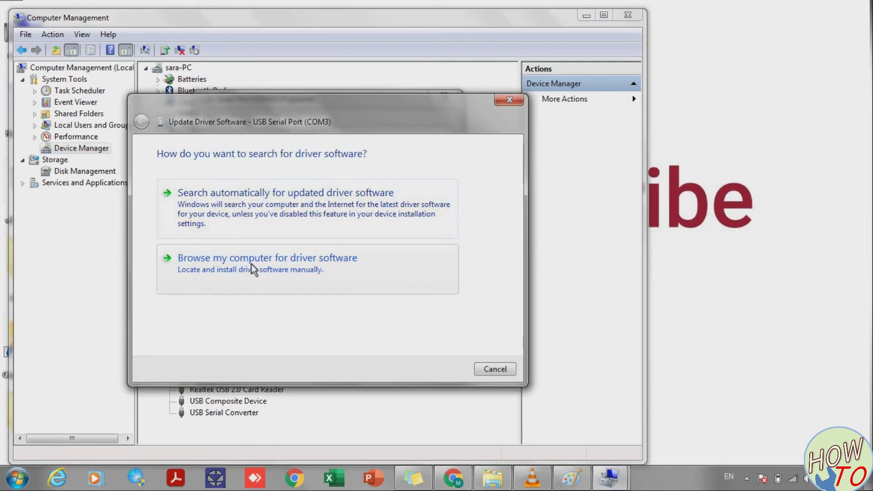
click(339, 264)
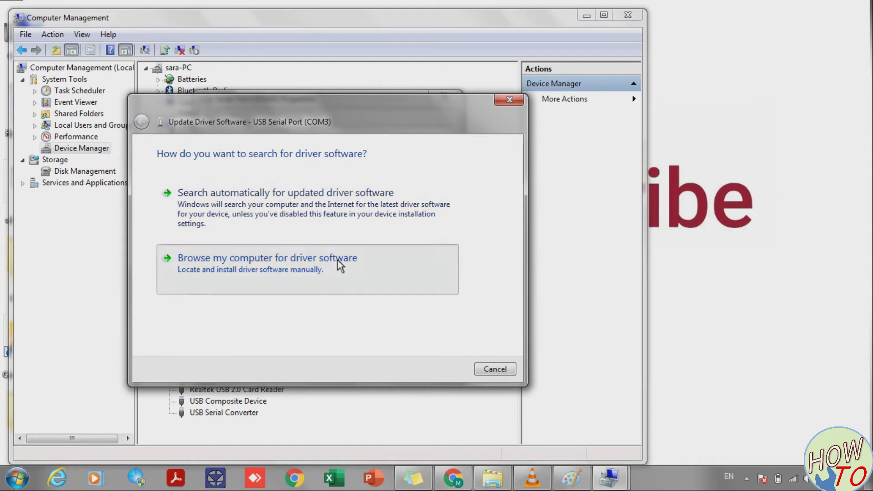
click(439, 201)
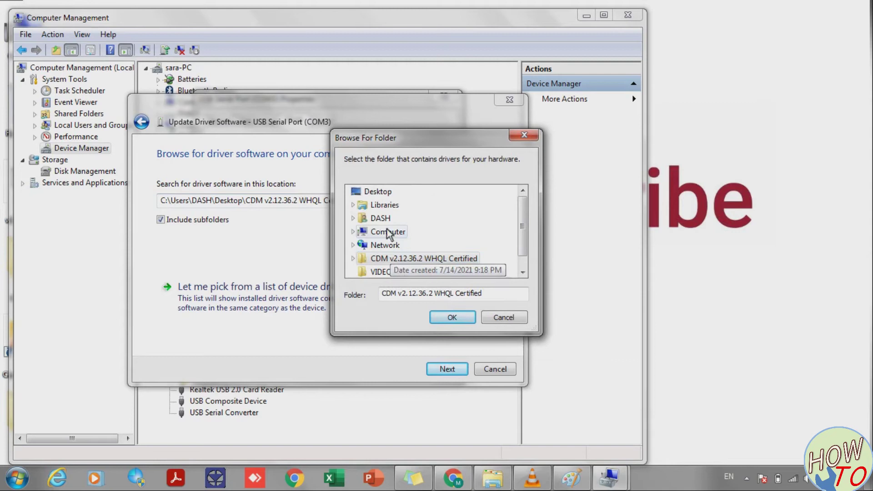
double_click(400, 259)
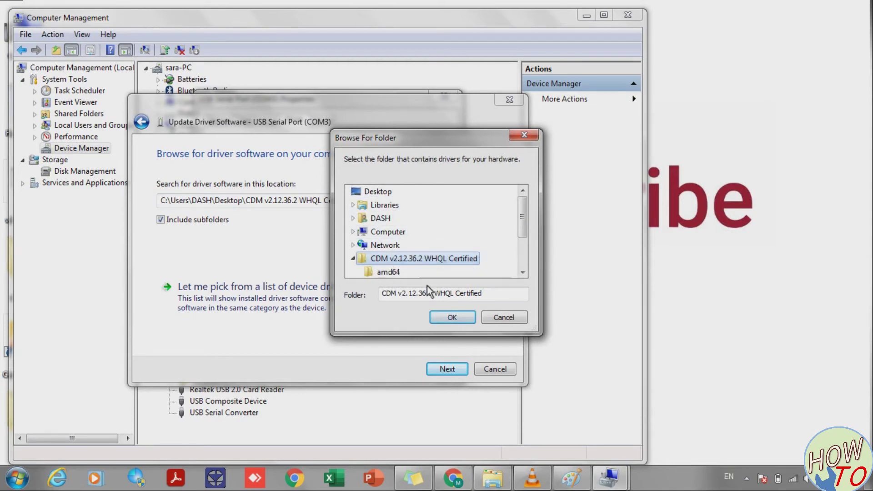
click(453, 318)
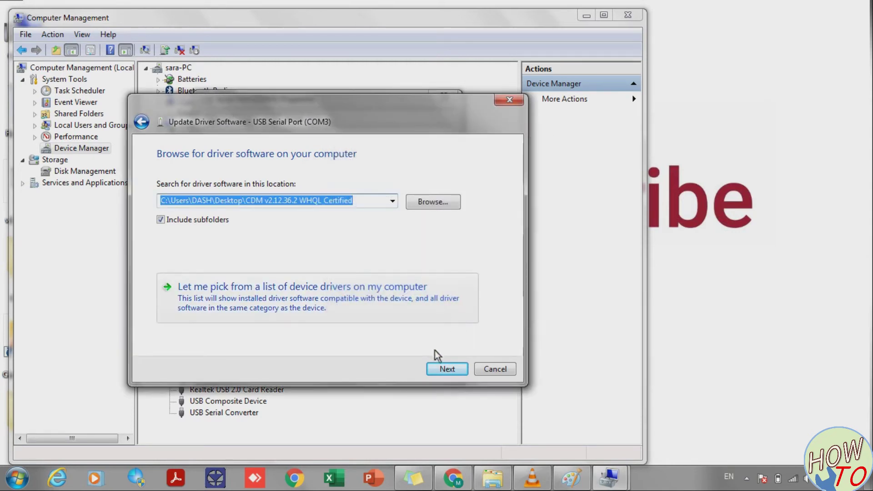
click(450, 368)
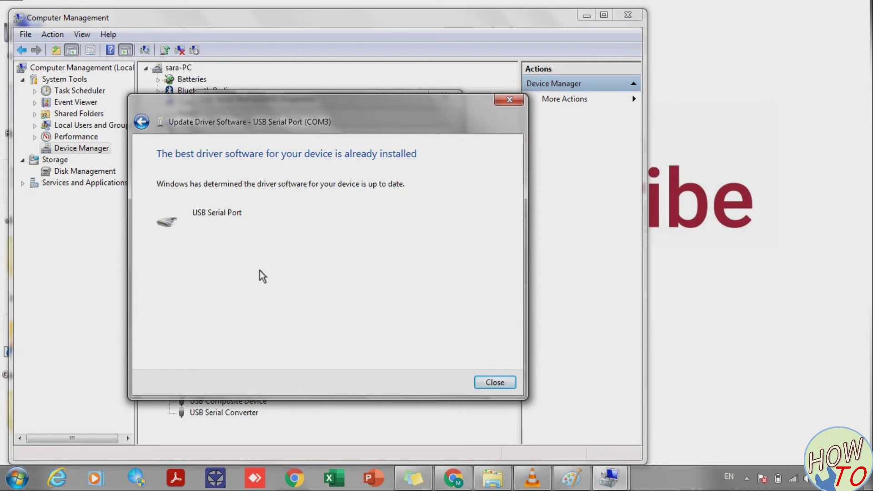
click(495, 384)
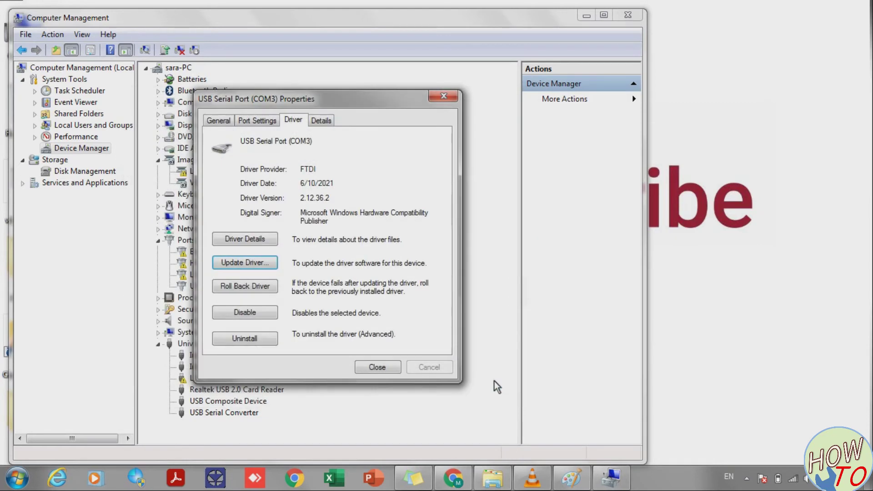
click(386, 367)
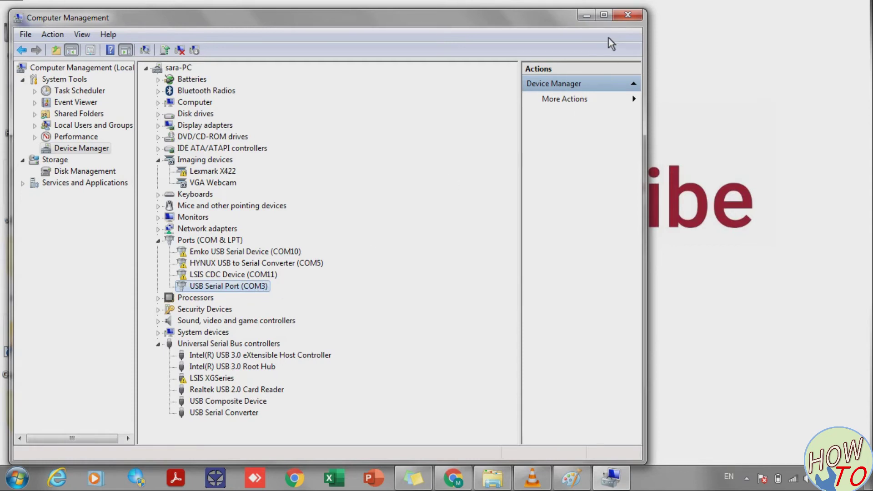
Step: Close Computer Management and launch the marc Configuration Utility
click(626, 16)
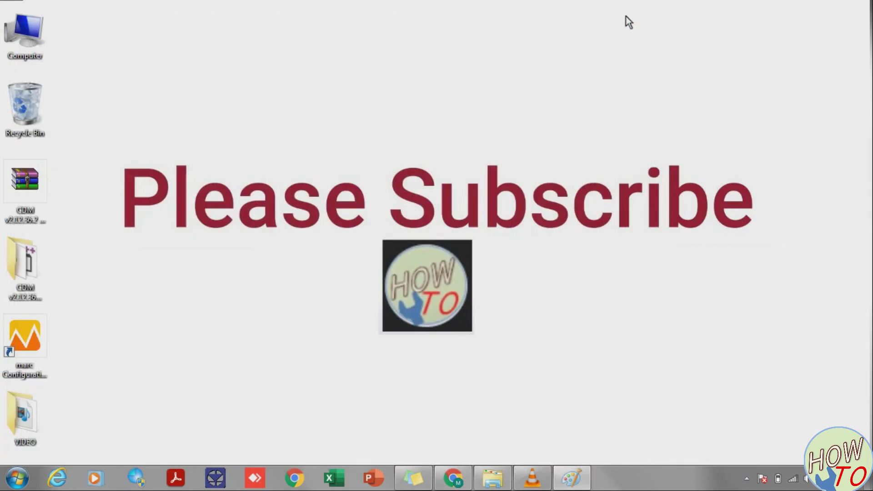
click(28, 353)
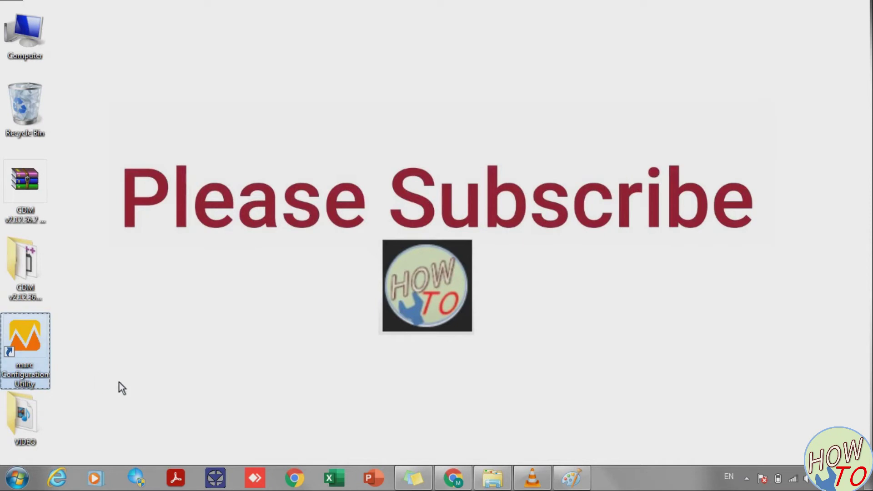
key(Return)
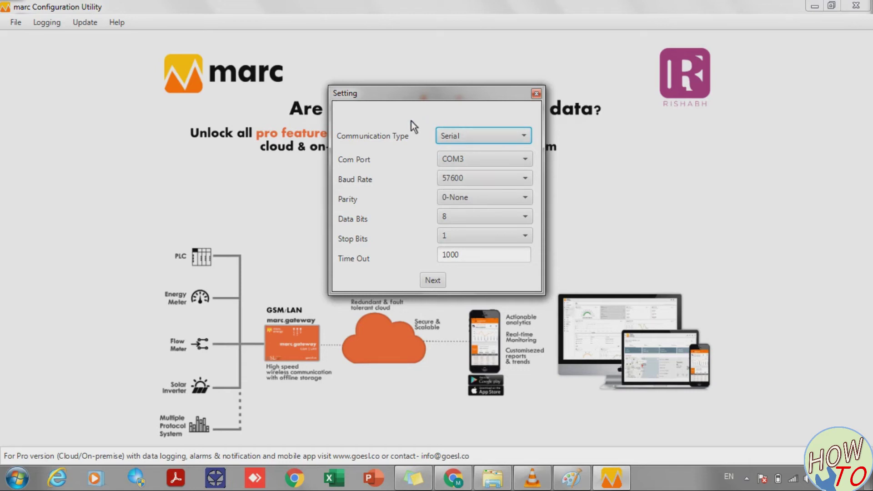
Step: Choose COM3 as the serial port and accept the 57600, 8-N-1 connection settings
click(484, 159)
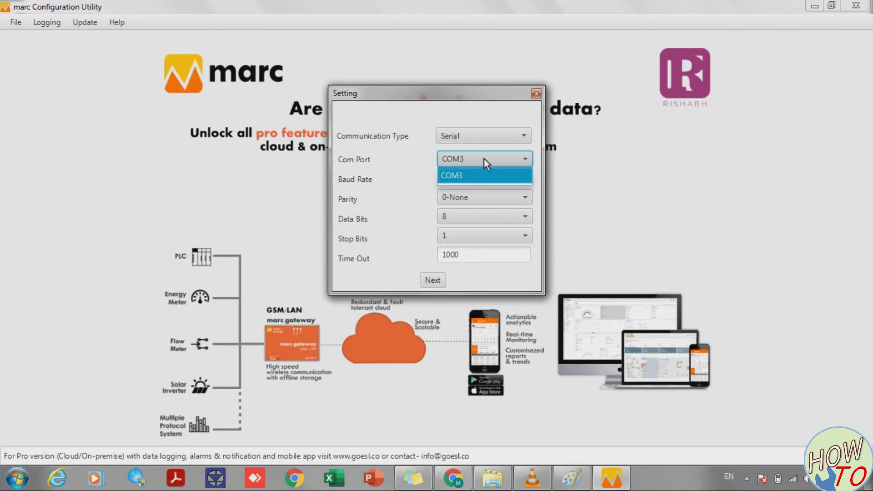
click(465, 175)
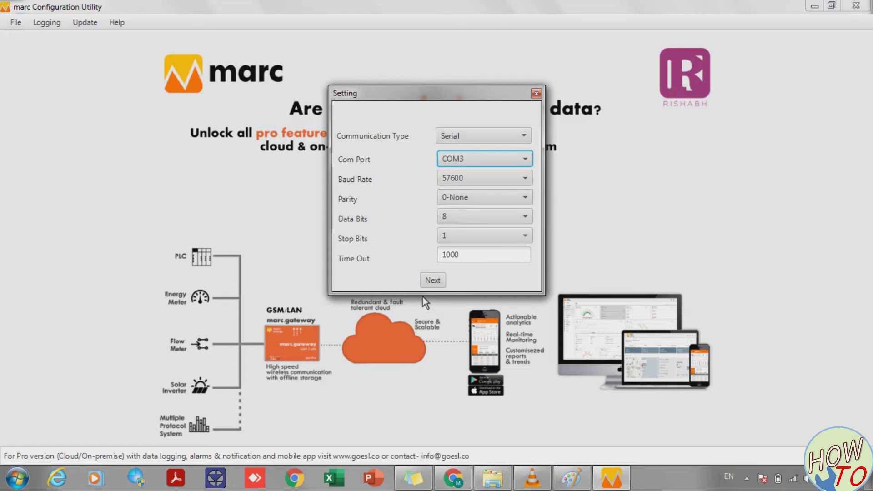
click(433, 281)
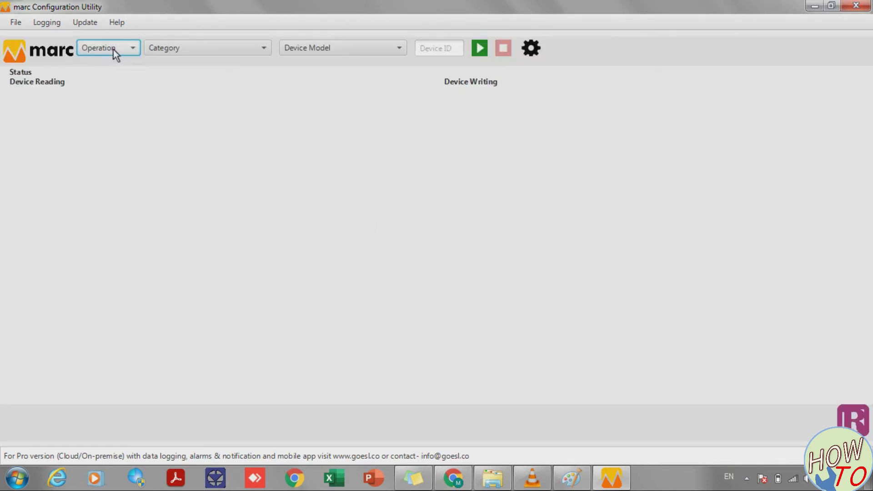
Step: Select the Write operation, Multifunction Meter category and RISH LM 1360 device model
click(114, 50)
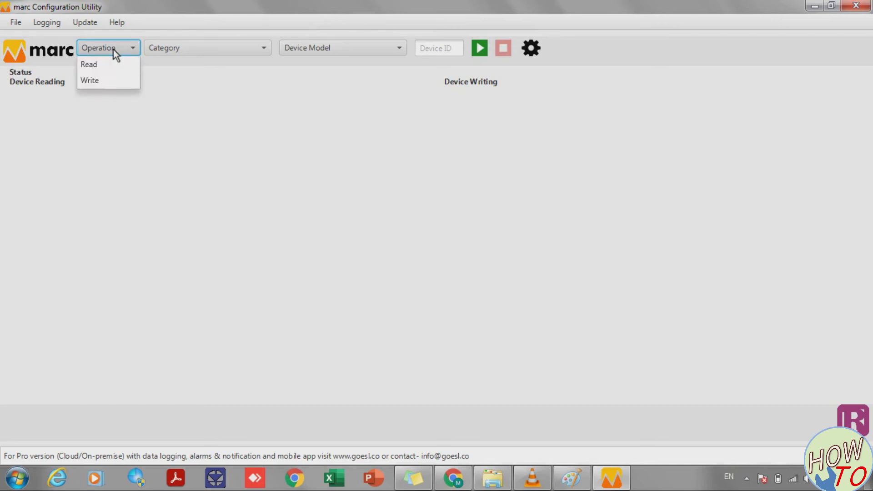
click(114, 80)
click(182, 55)
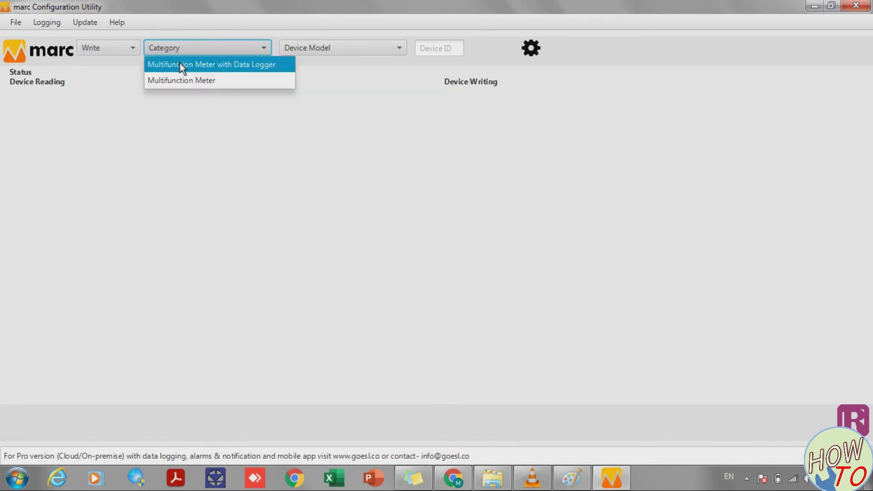
click(181, 80)
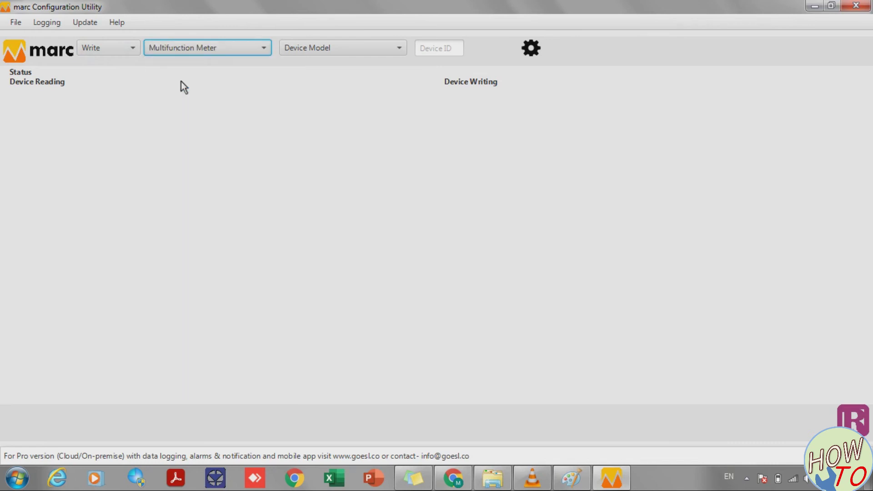
click(338, 51)
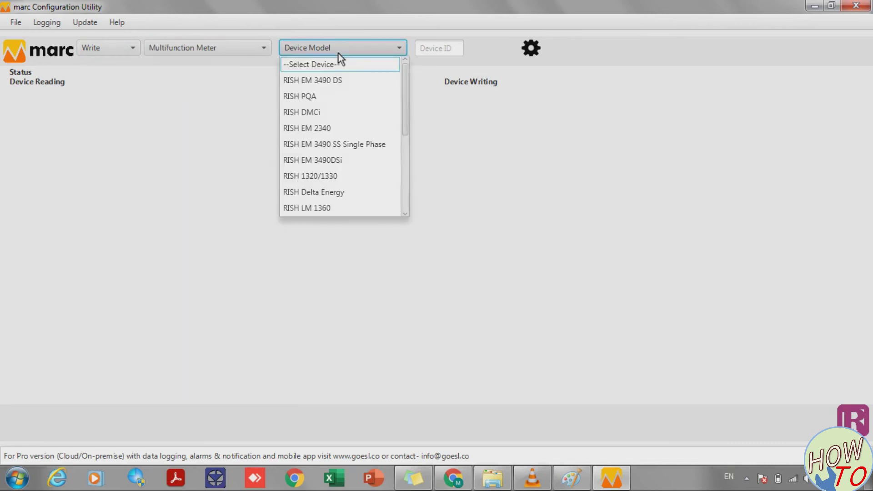
drag(407, 94, 411, 143)
click(411, 144)
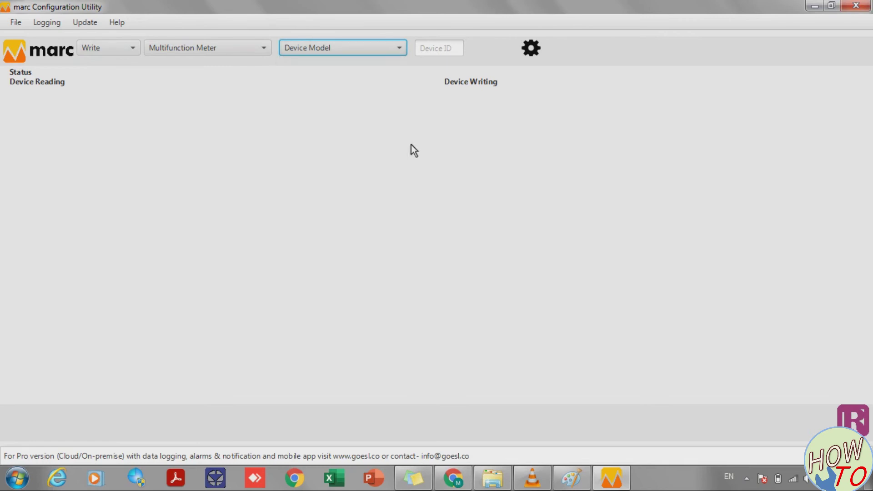
click(397, 50)
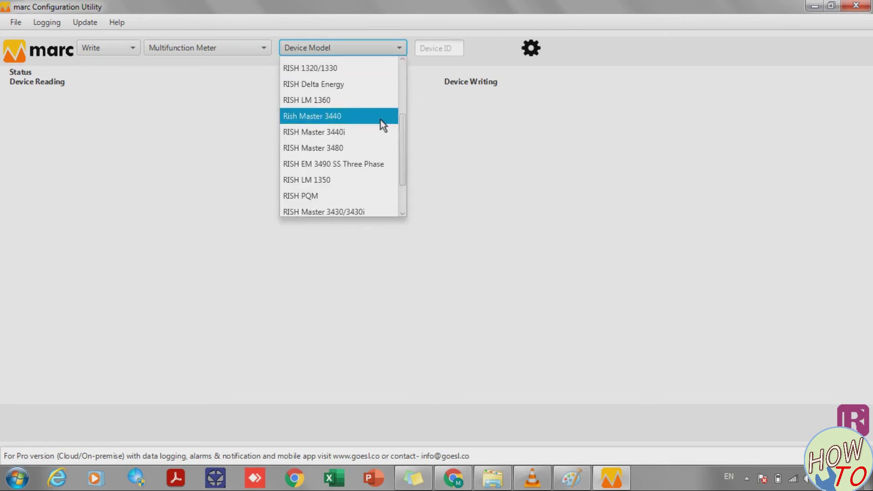
click(329, 100)
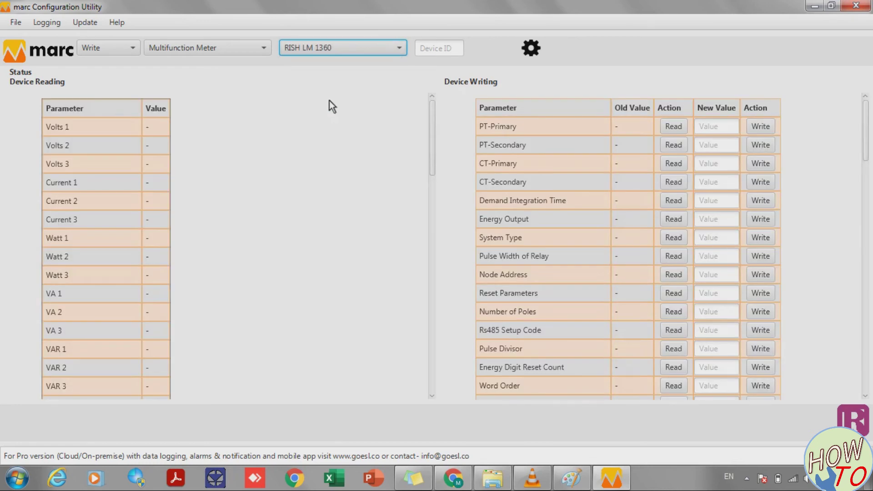
Step: Set Device ID 1 and read the current PT-Primary and PT-Secondary values (415.0)
click(437, 49)
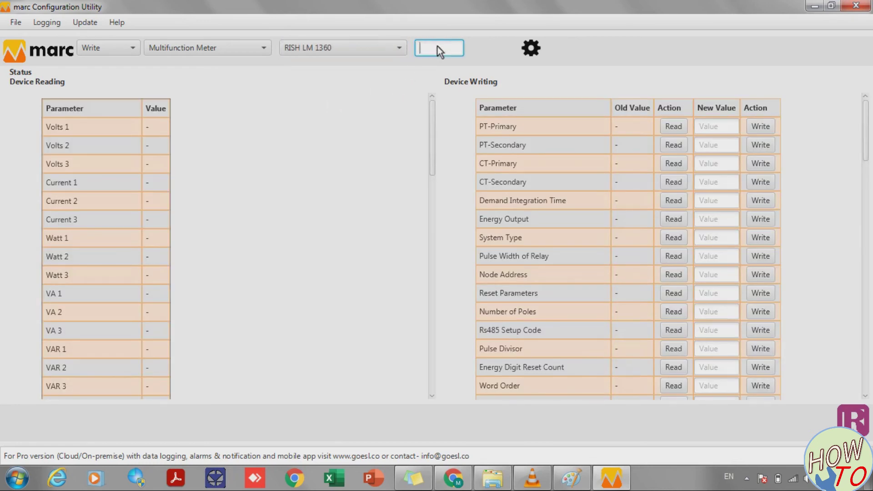
click(561, 142)
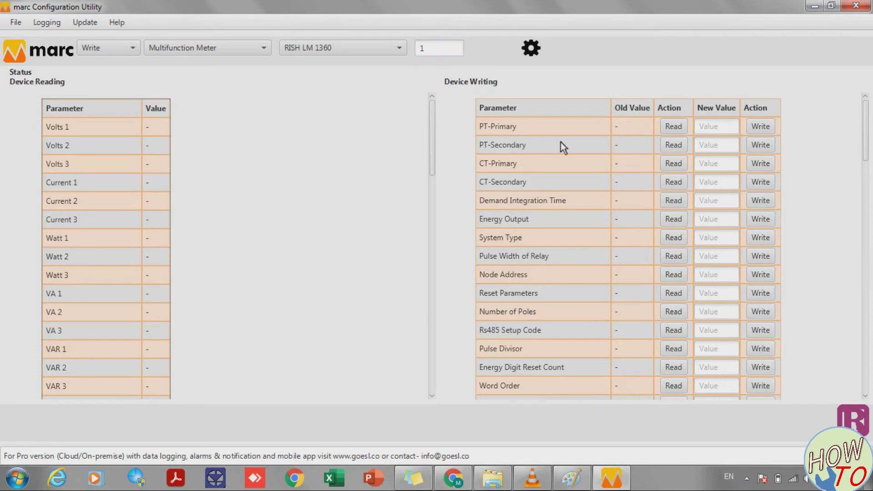
click(681, 126)
click(673, 146)
Step: Write a new PT-Primary value of 400 to the meter and acknowledge the success message
click(716, 129)
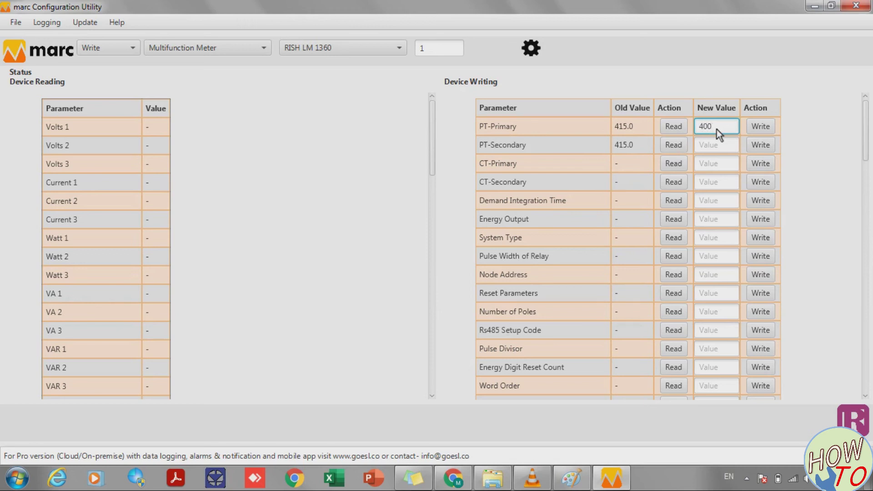
click(765, 129)
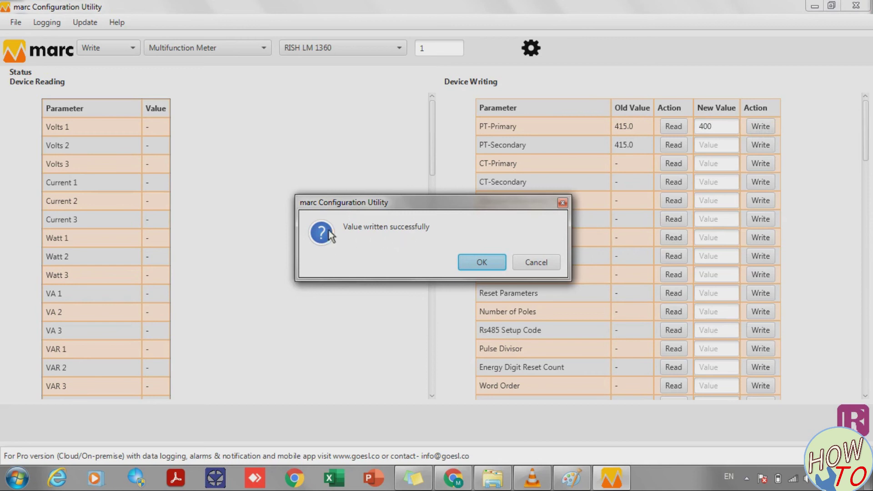
click(478, 262)
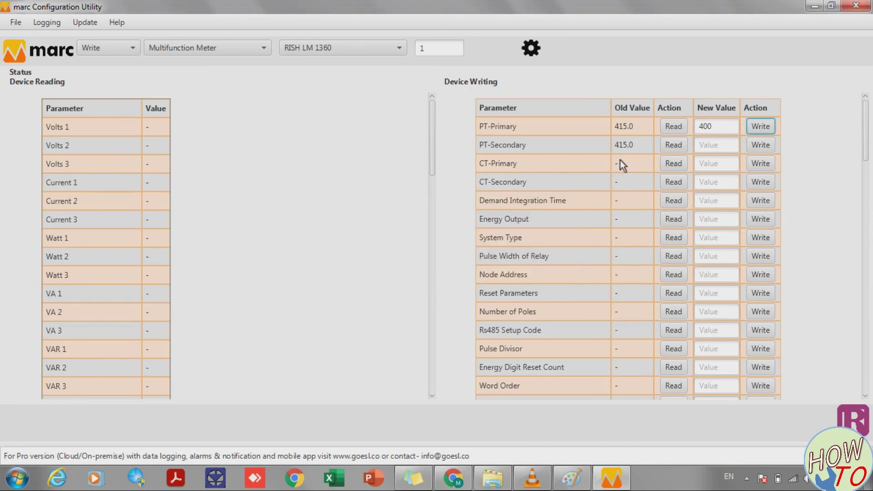
Step: Read PT-Primary back as 400.0, then scroll the writing table down to the Datalog Parameters
click(675, 126)
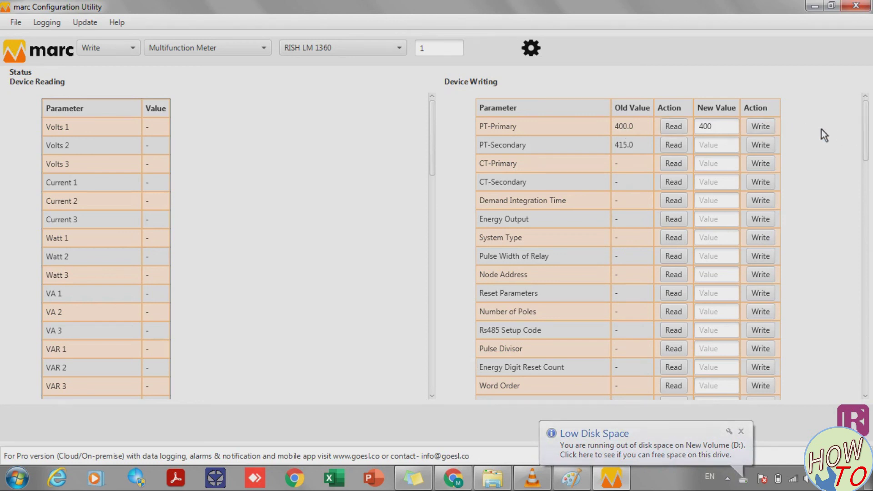
scroll(821, 129, down, 5)
scroll(821, 129, up, 5)
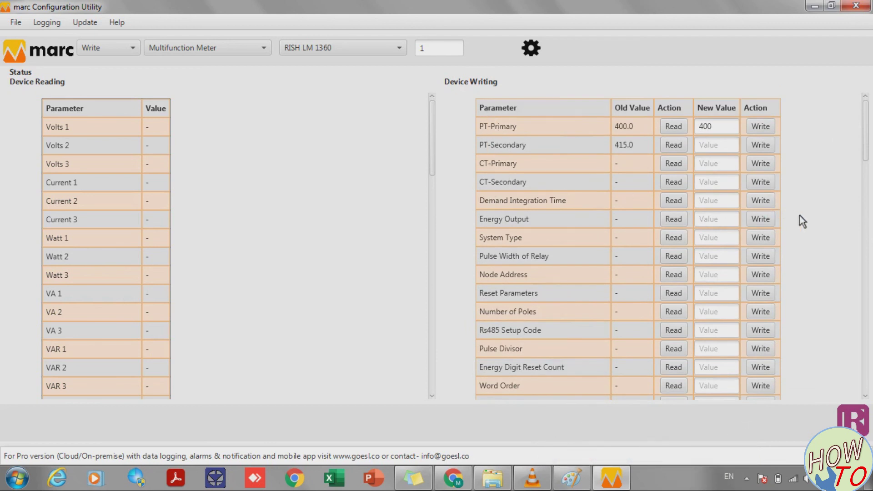
scroll(803, 216, down, 20)
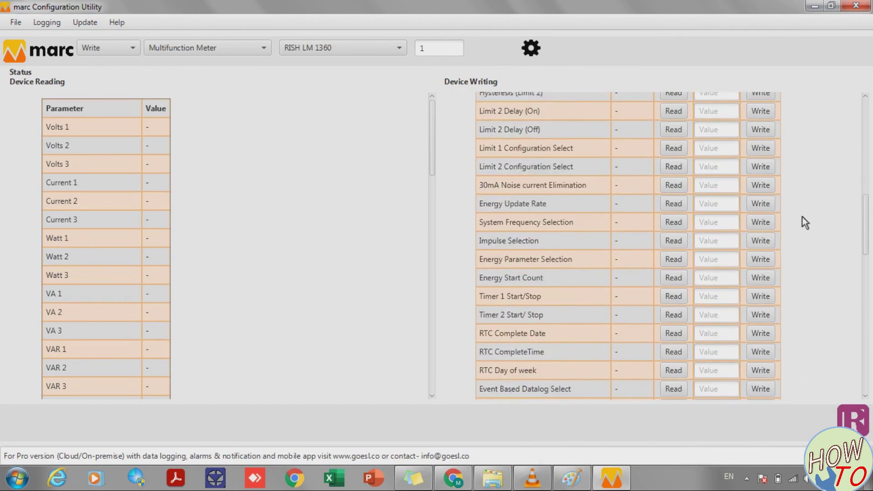
scroll(802, 217, down, 15)
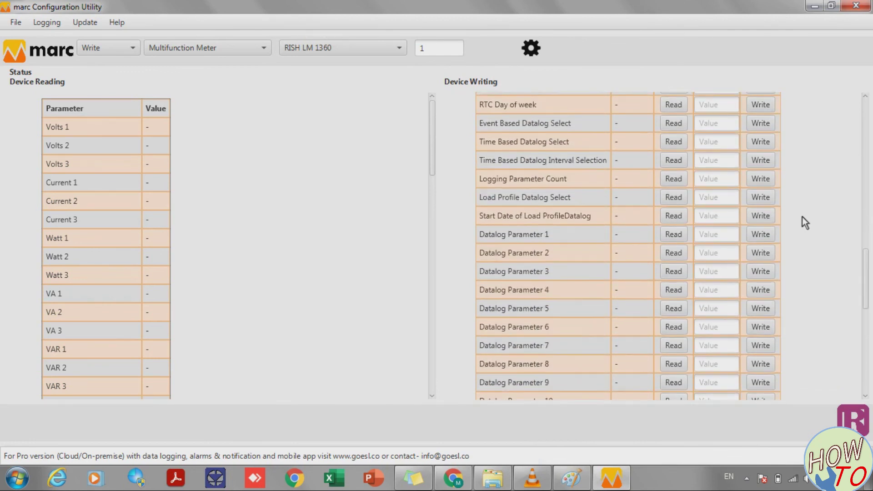